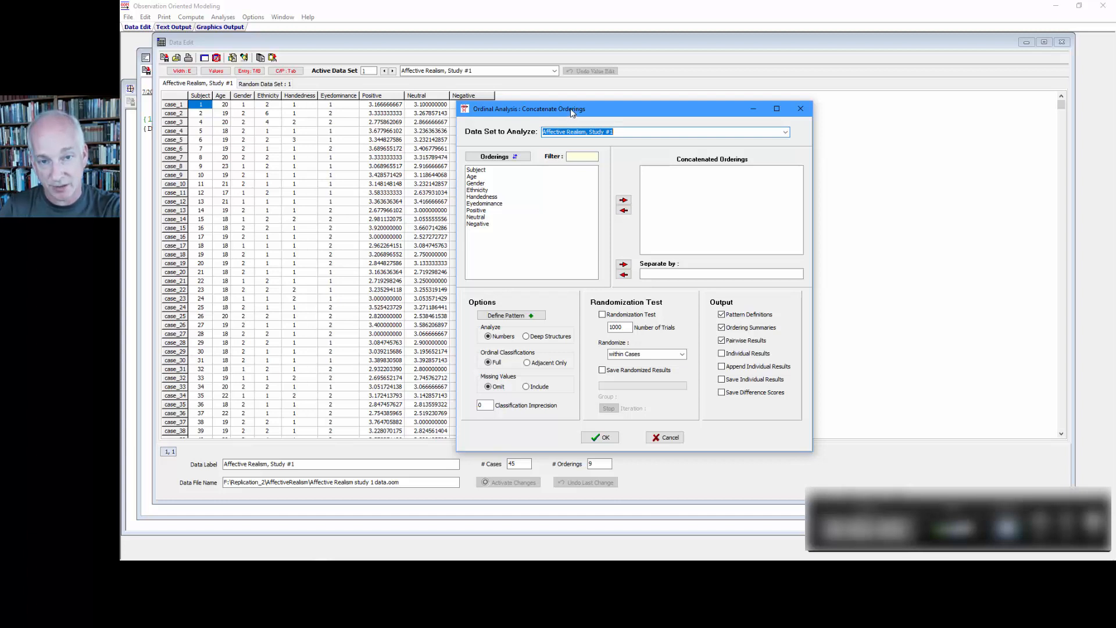
Move the Concatenate Orderings dialog clear of the data columns and keep Affective Realism, Study #1 as the data set to analyze.
drag(570, 108, 585, 108)
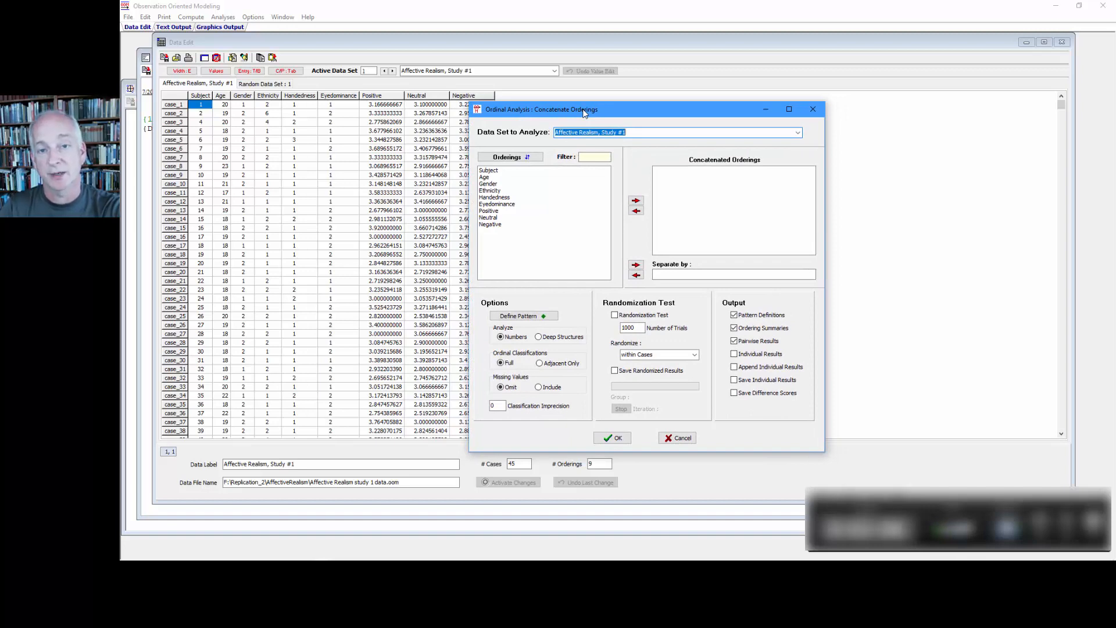
drag(584, 111, 607, 99)
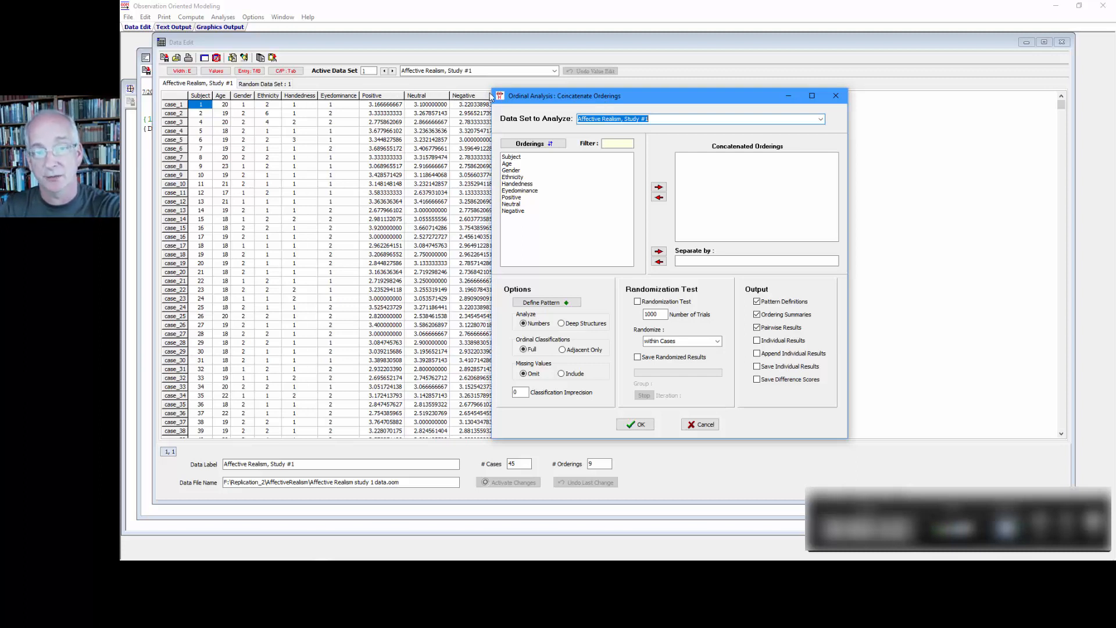
drag(518, 96, 533, 93)
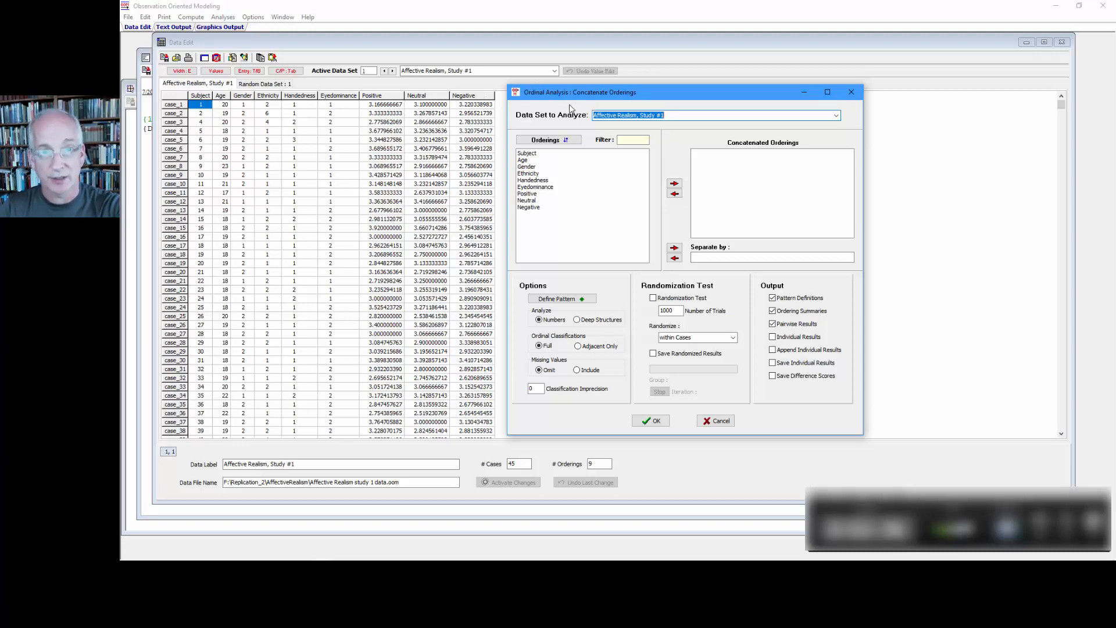
click(836, 116)
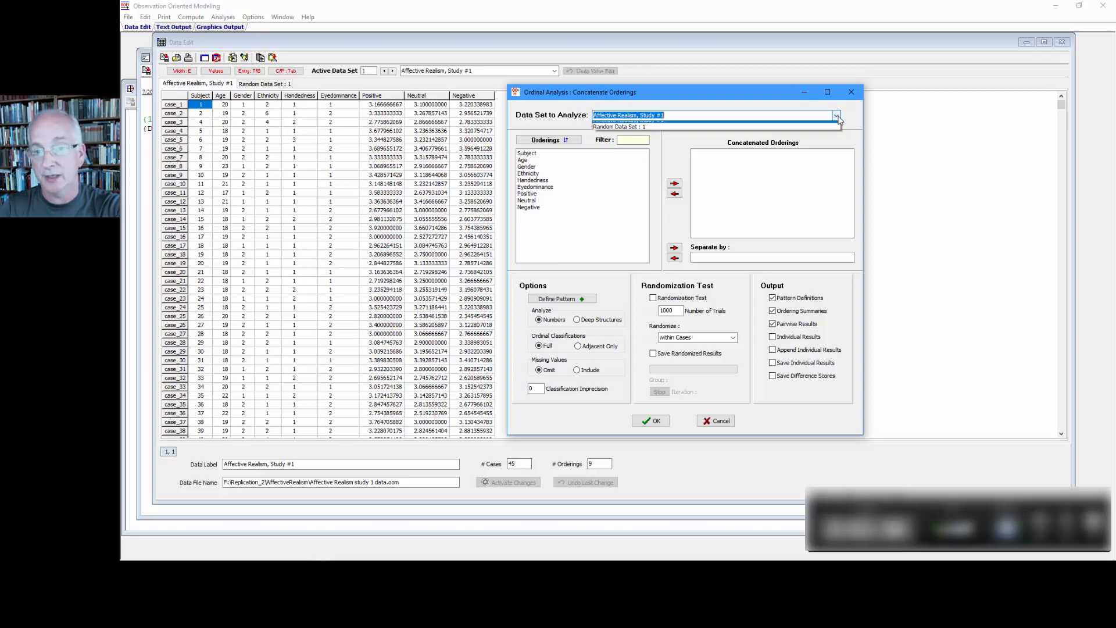
click(811, 125)
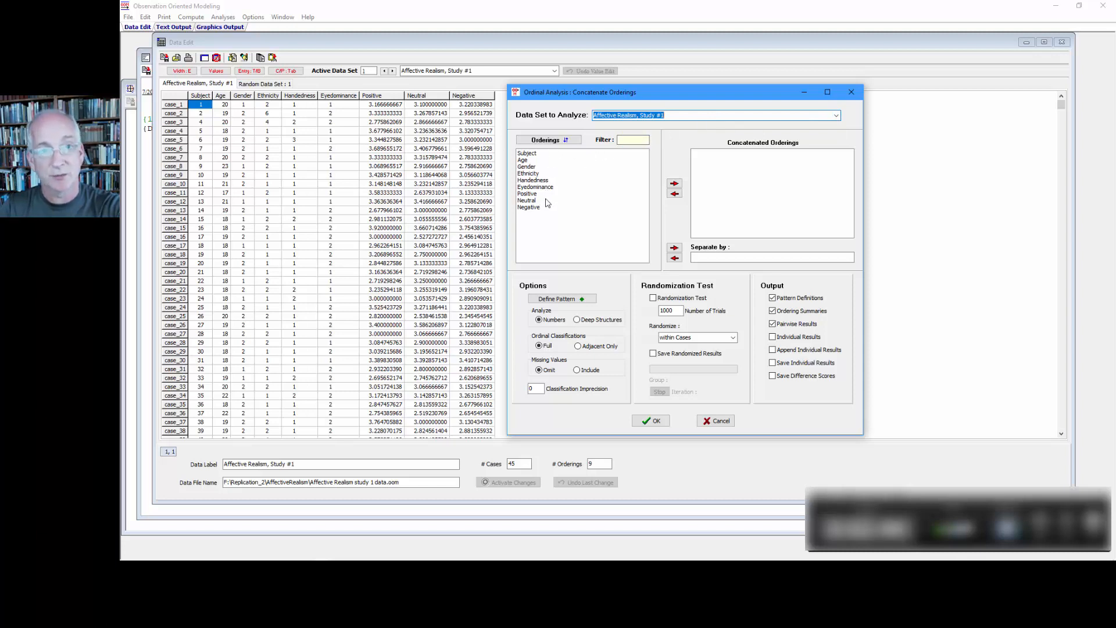
Try sorting the orderings list alphabetically and filtering it by "g", restoring the full list in its original order.
click(552, 145)
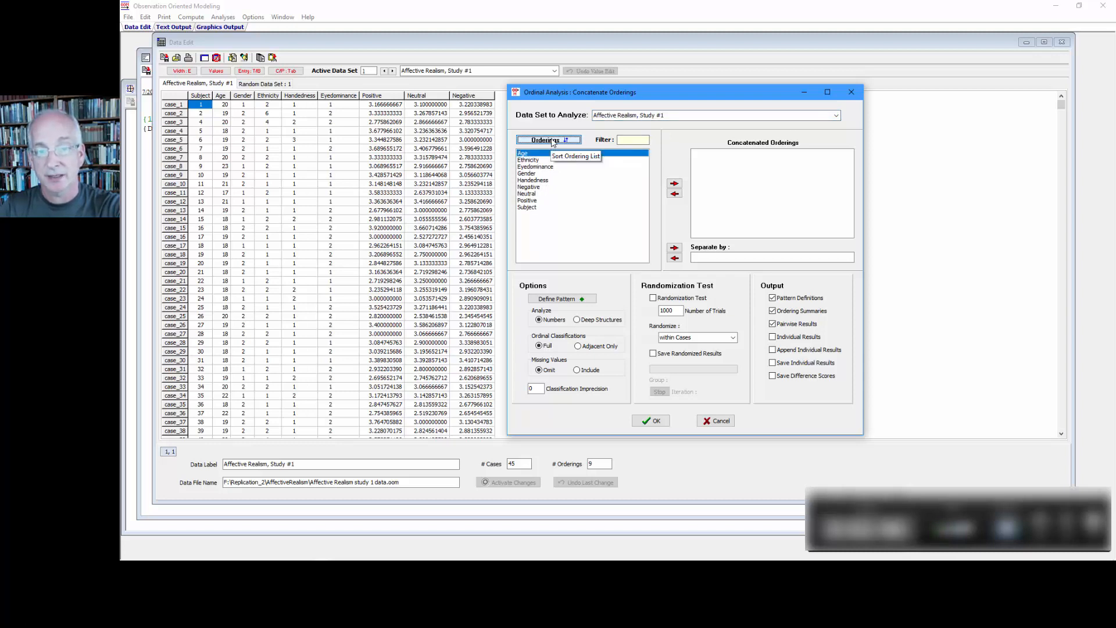
click(552, 142)
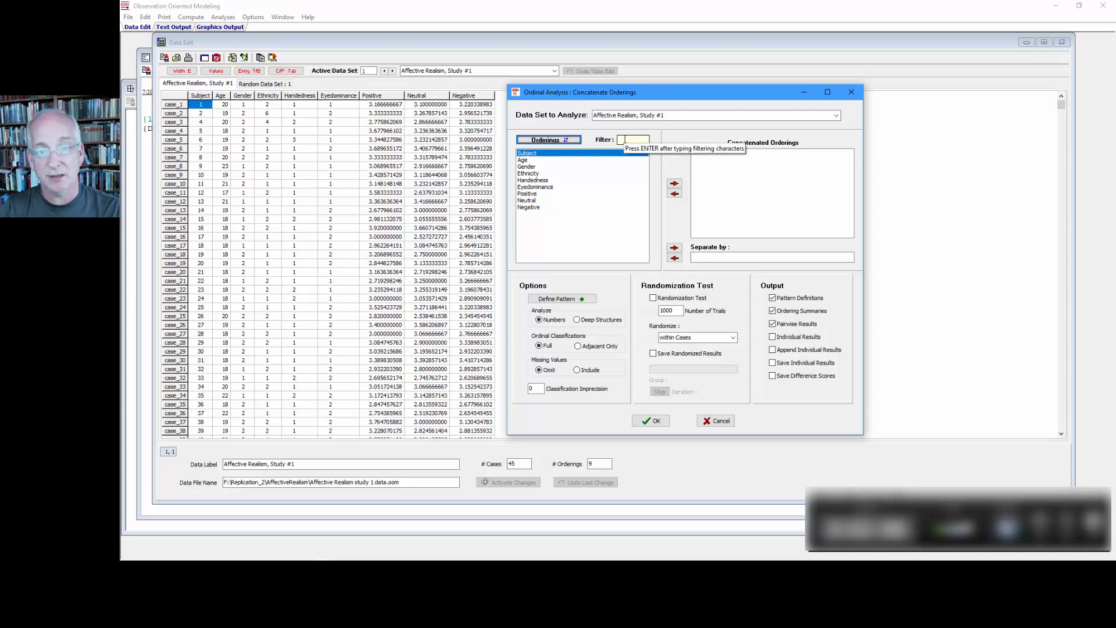
click(625, 139)
text(g)
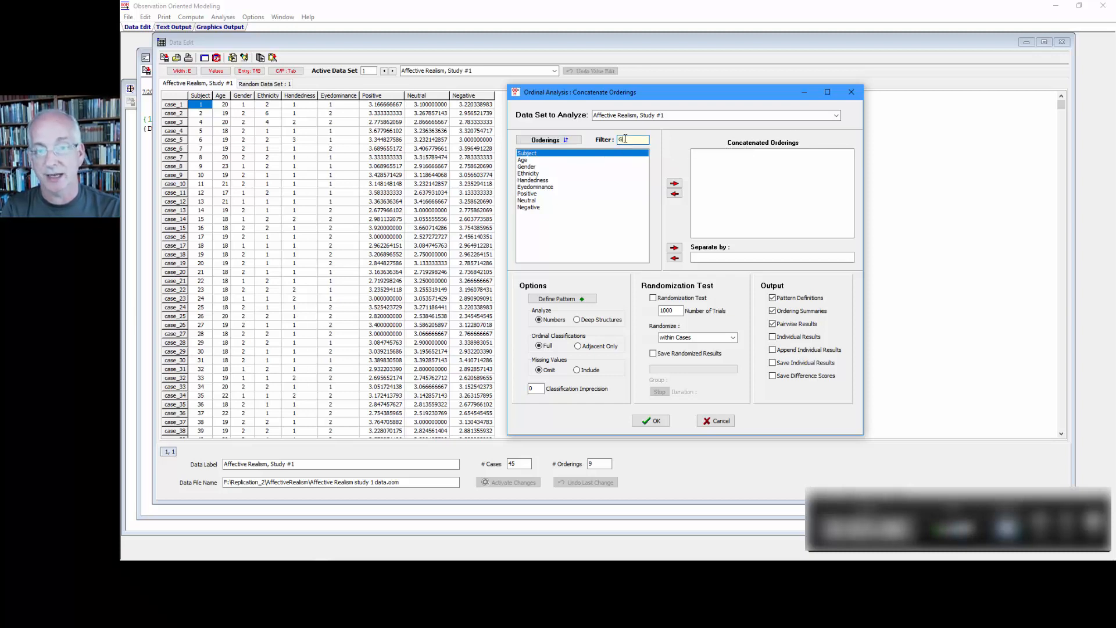
key(Return)
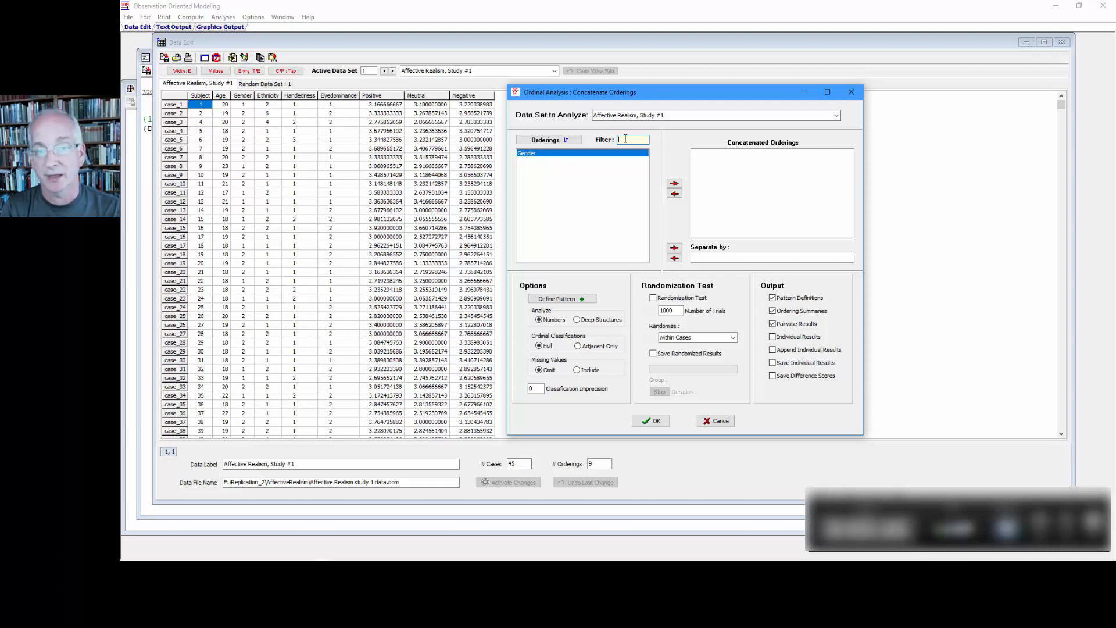
key(Return)
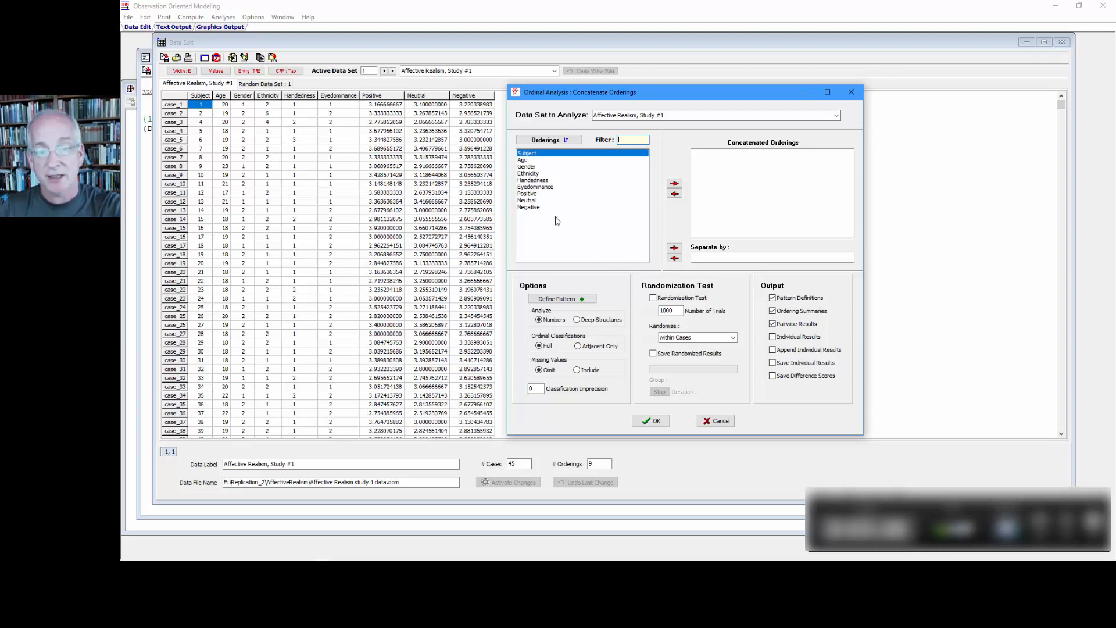
Add the Positive and Neutral orderings to the concatenated orderings.
drag(528, 194, 536, 204)
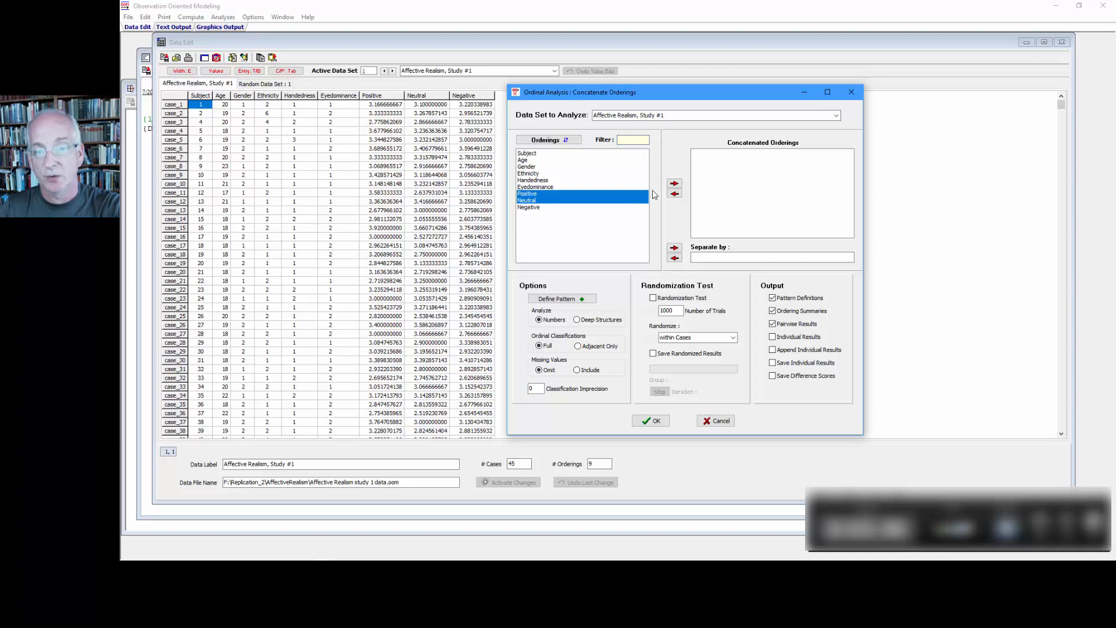
click(673, 184)
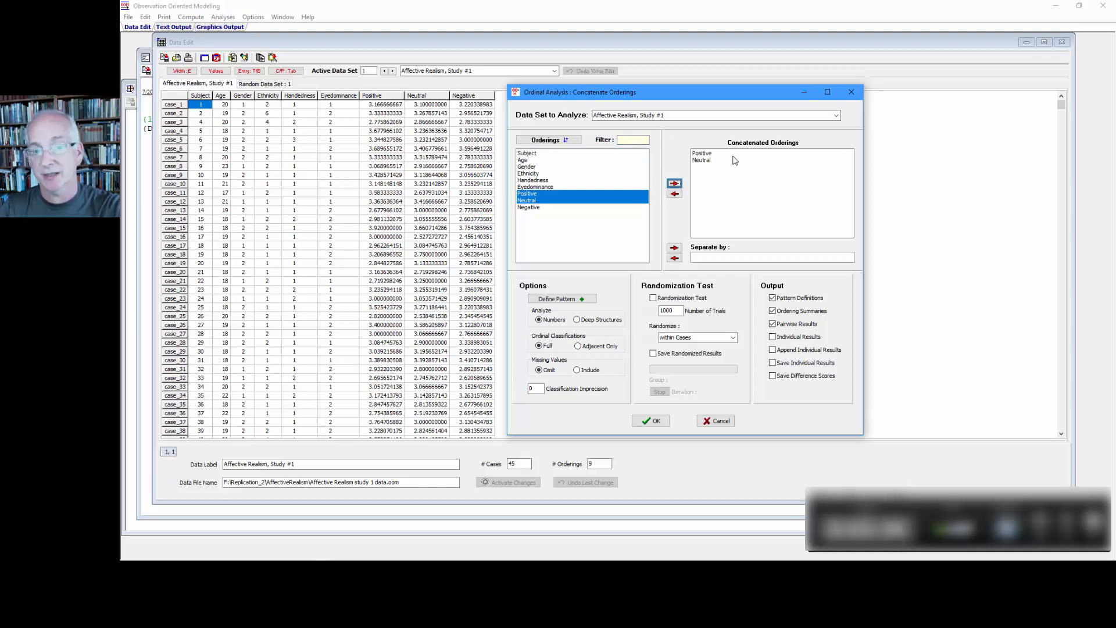
Open the ordinal pattern definition for Positive and Neutral and set its image font size to 16.
click(572, 300)
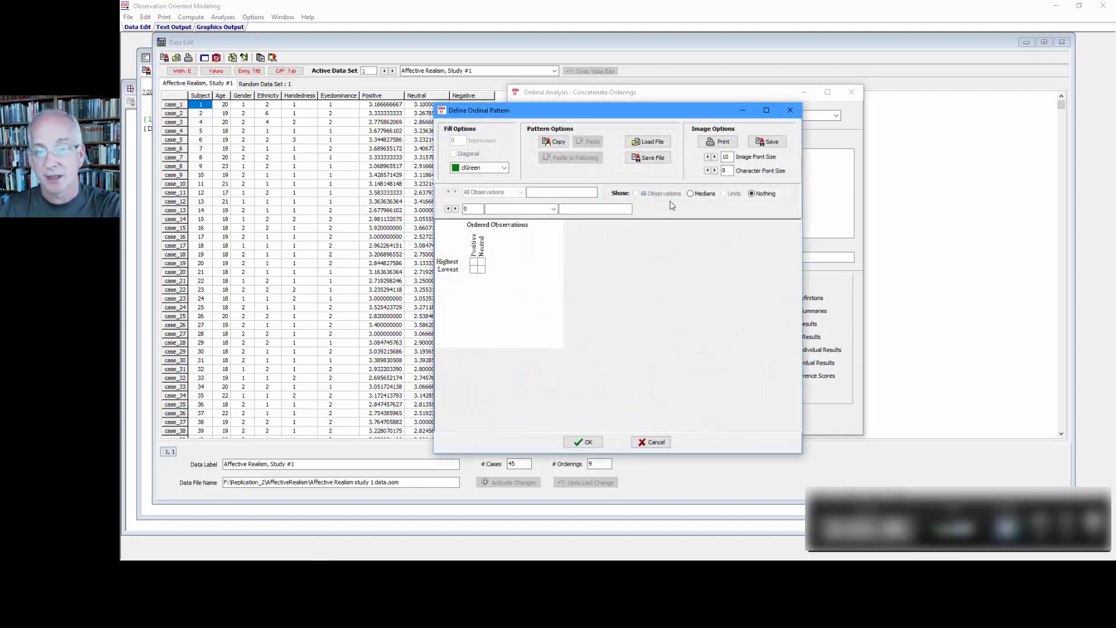
click(714, 157)
click(715, 157)
click(715, 156)
click(715, 157)
click(715, 157)
click(714, 157)
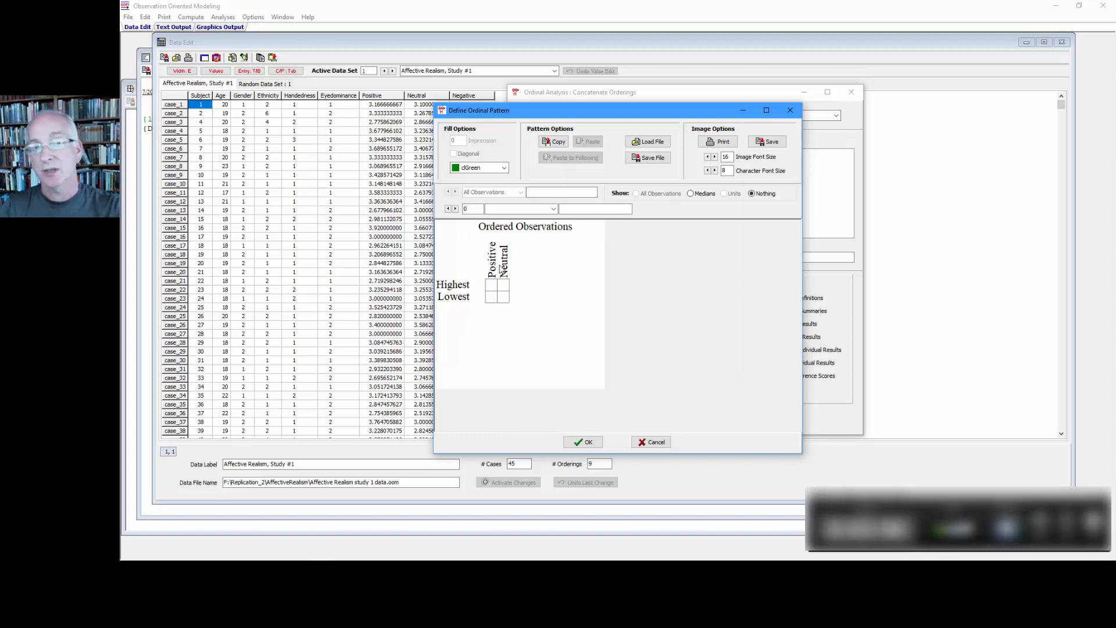
drag(539, 115, 576, 117)
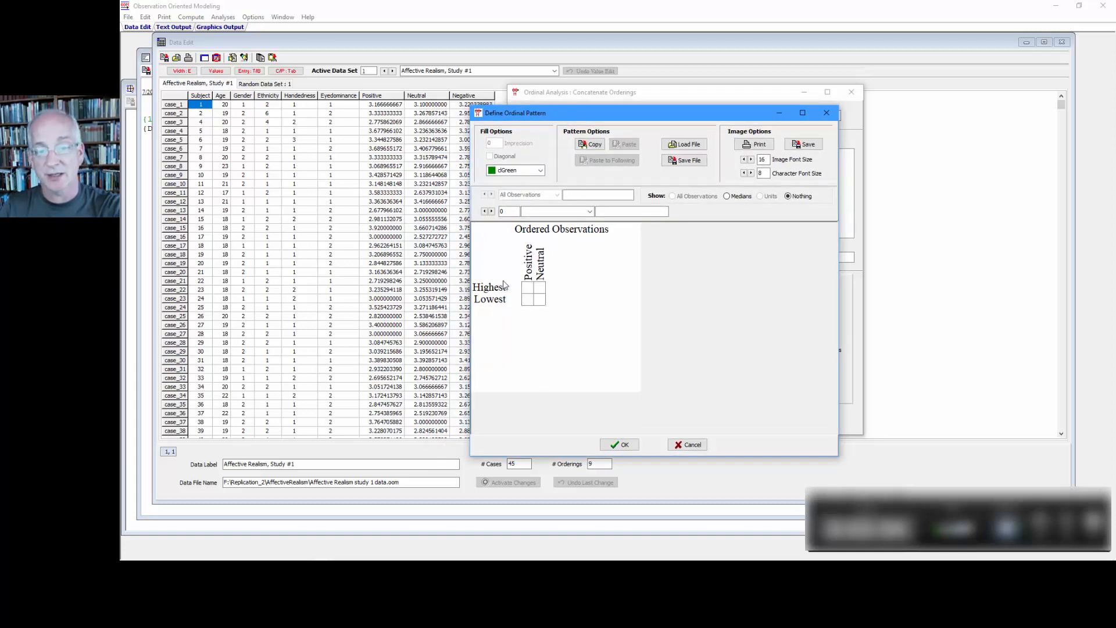
Define the ordinal pattern with Positive as Highest and Neutral as Lowest, and accept it.
click(528, 288)
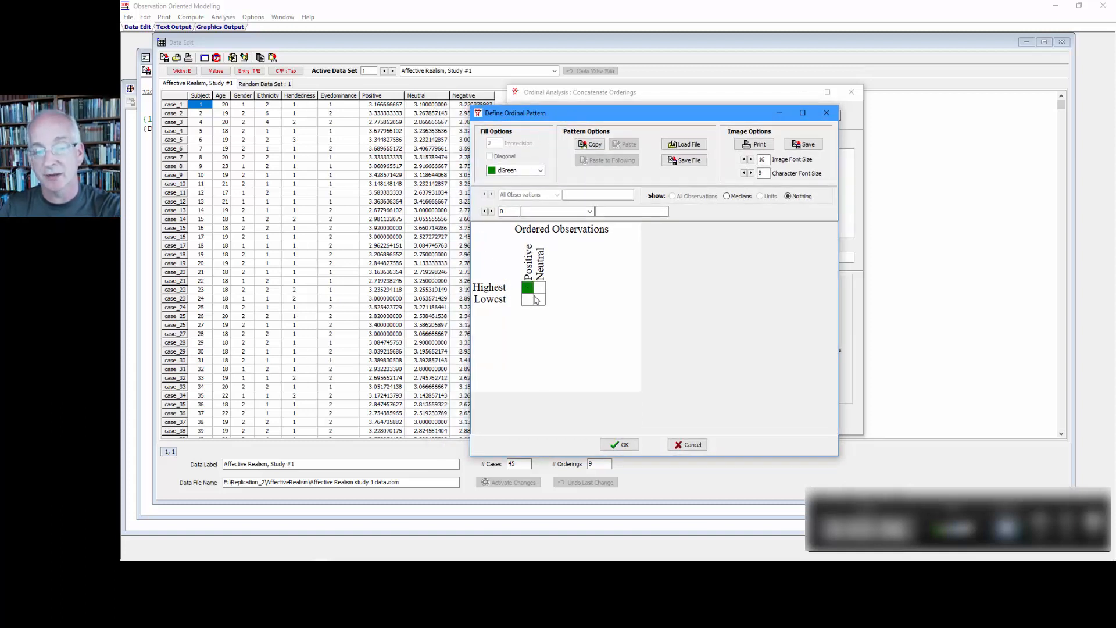
click(539, 299)
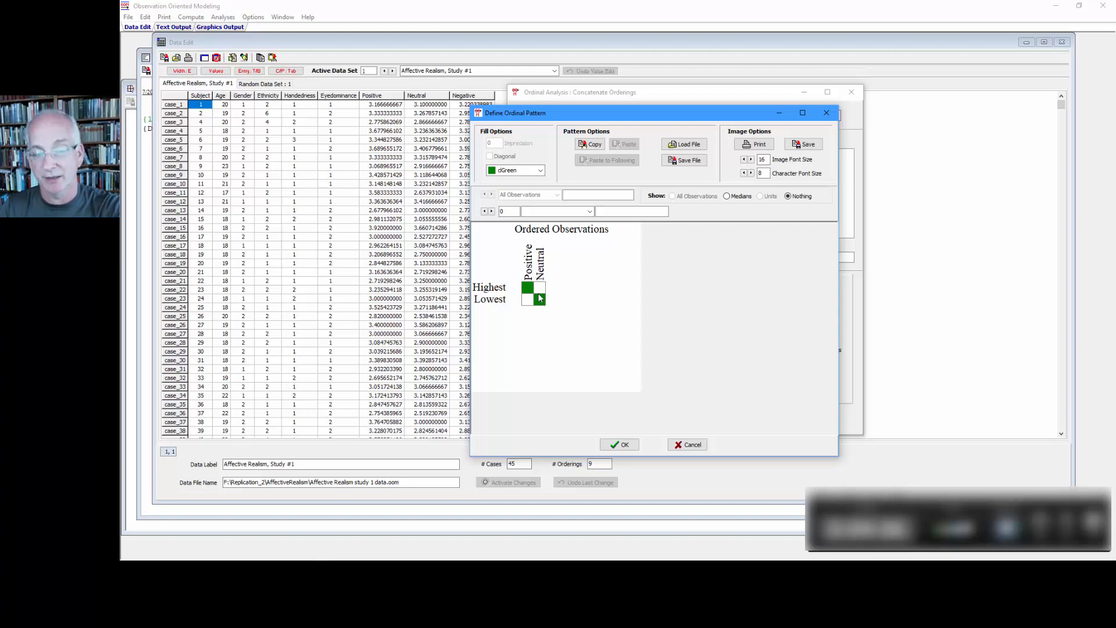
click(618, 445)
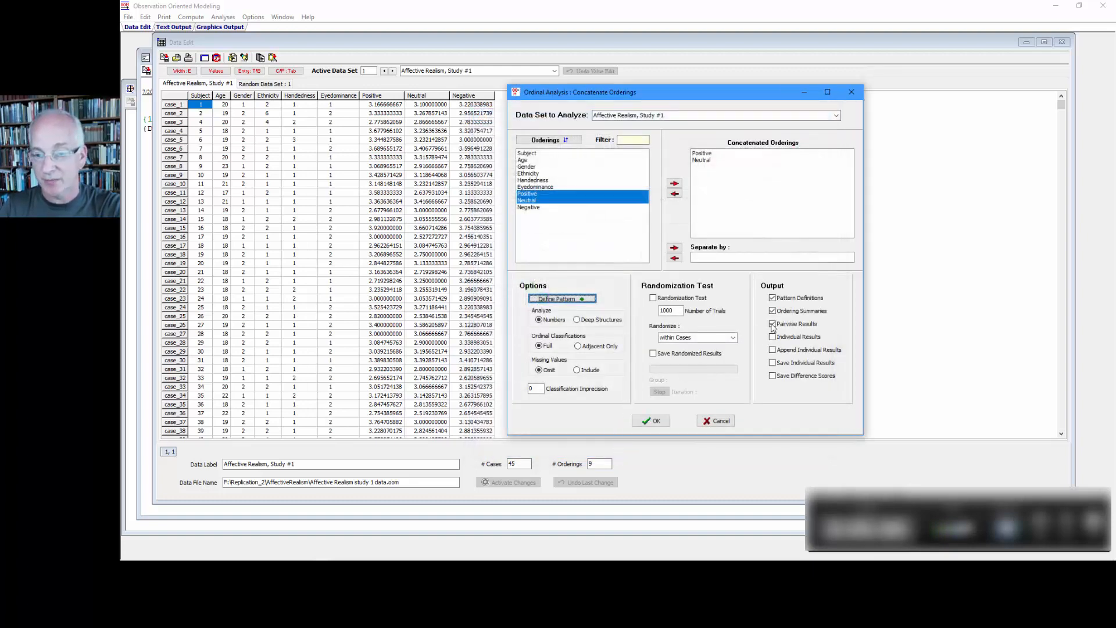
Exclude Pairwise Results from the output and run the ordinal analysis.
click(773, 325)
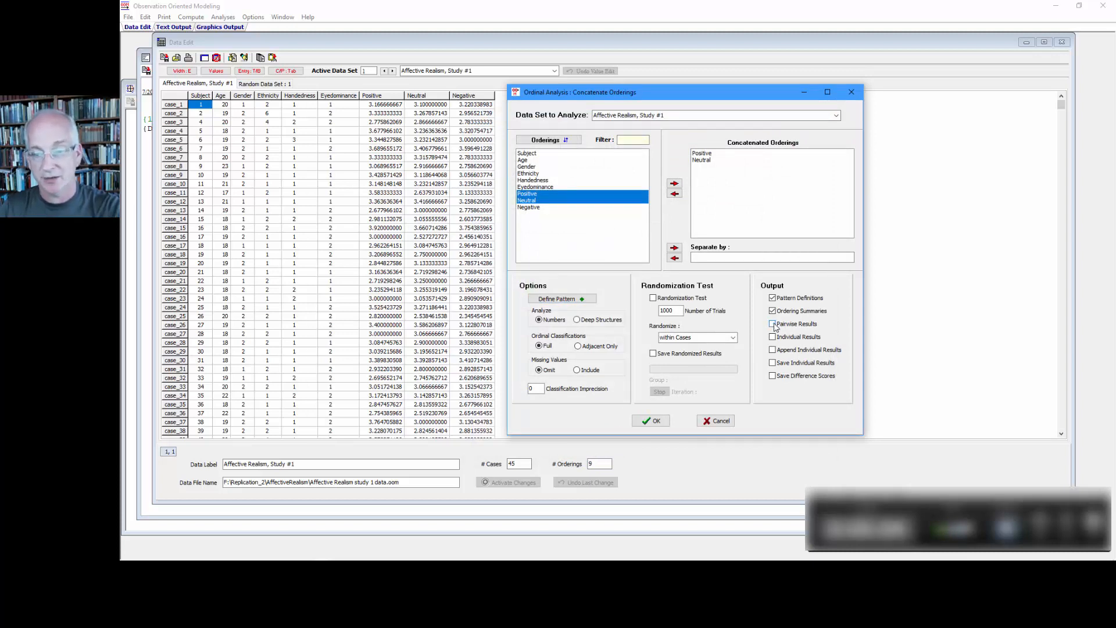
click(656, 422)
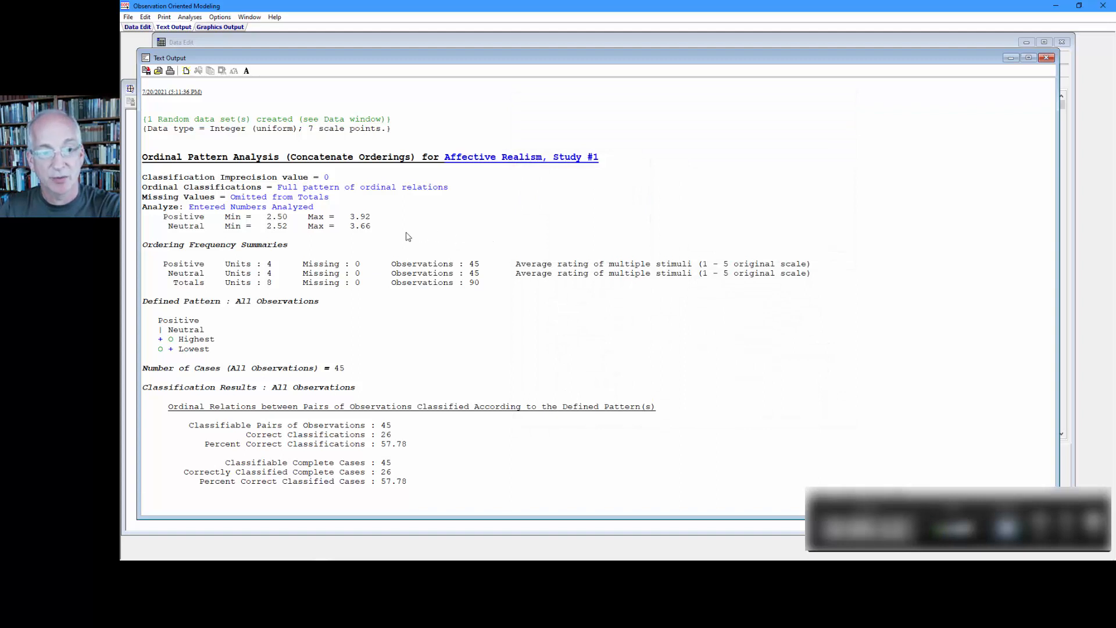
Examine the analysis settings, the defined pattern and the number of cases in the text output.
drag(376, 227, 186, 188)
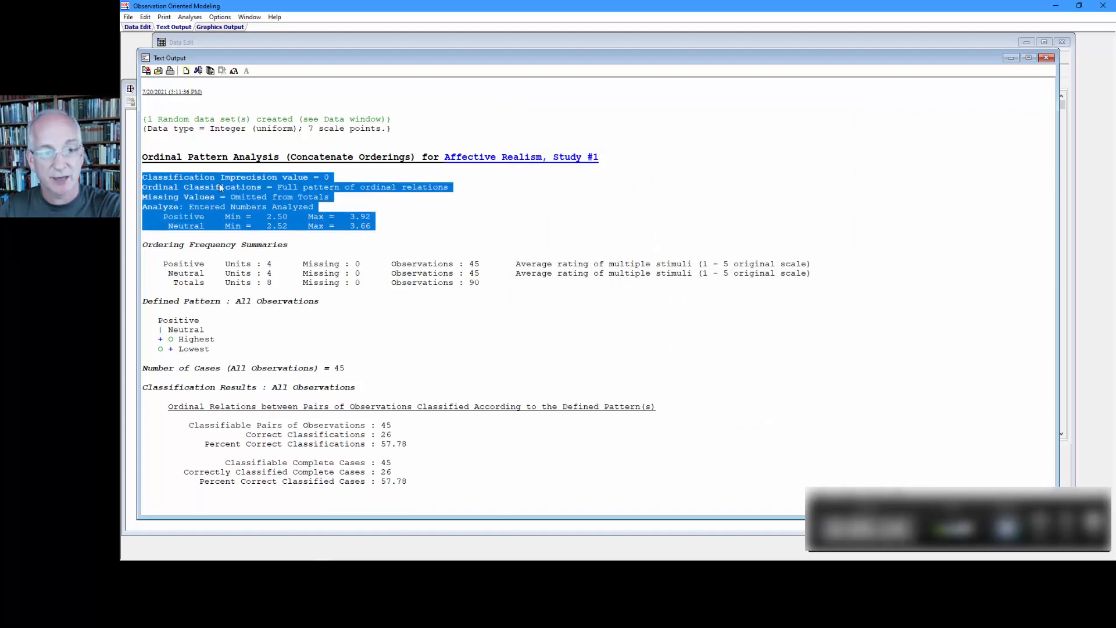
click(388, 201)
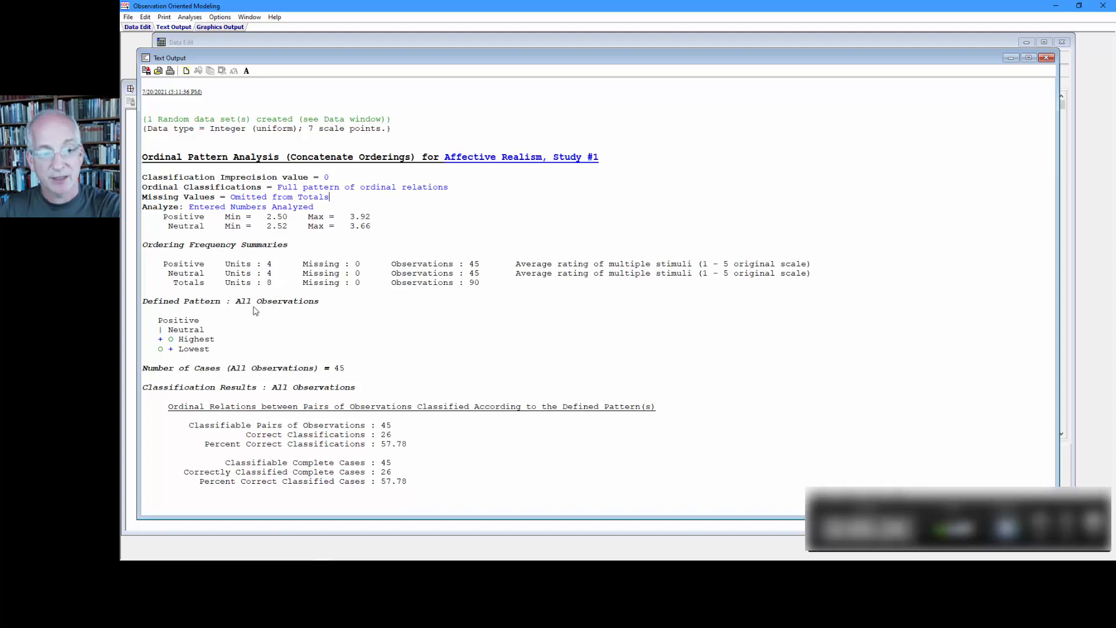
drag(224, 303, 141, 303)
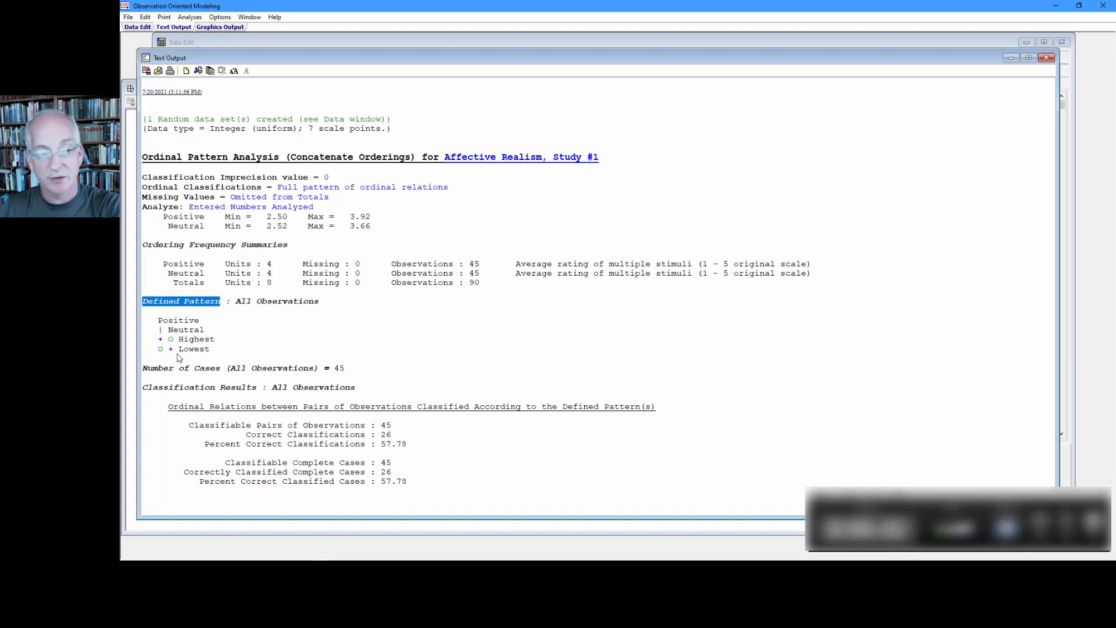
drag(346, 369, 337, 370)
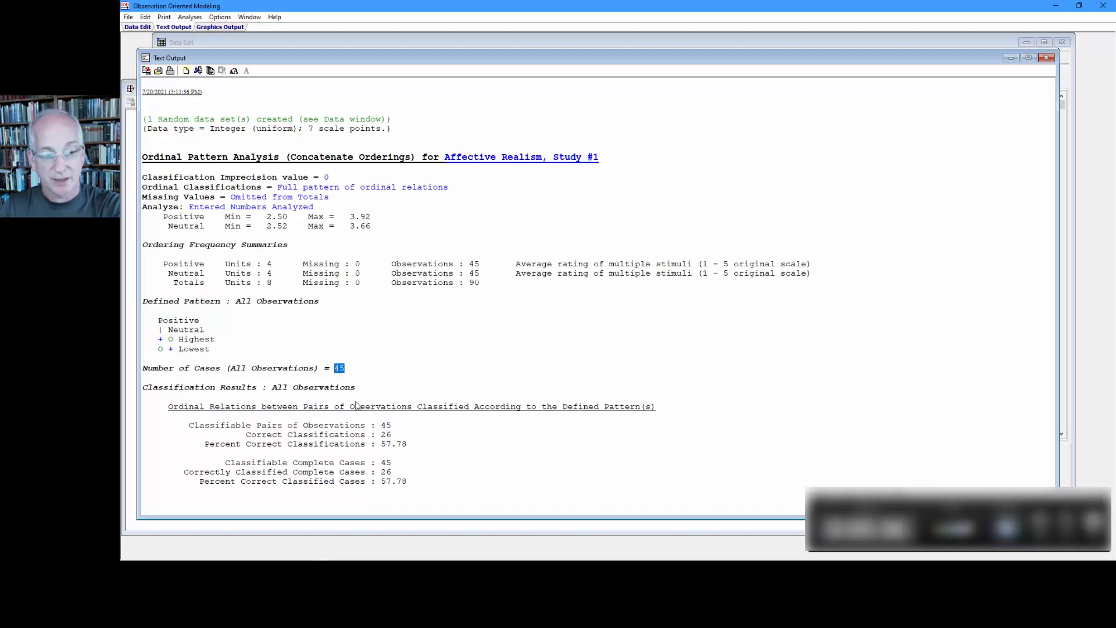
Add blank lines after the classification results at the end of the text output.
click(417, 485)
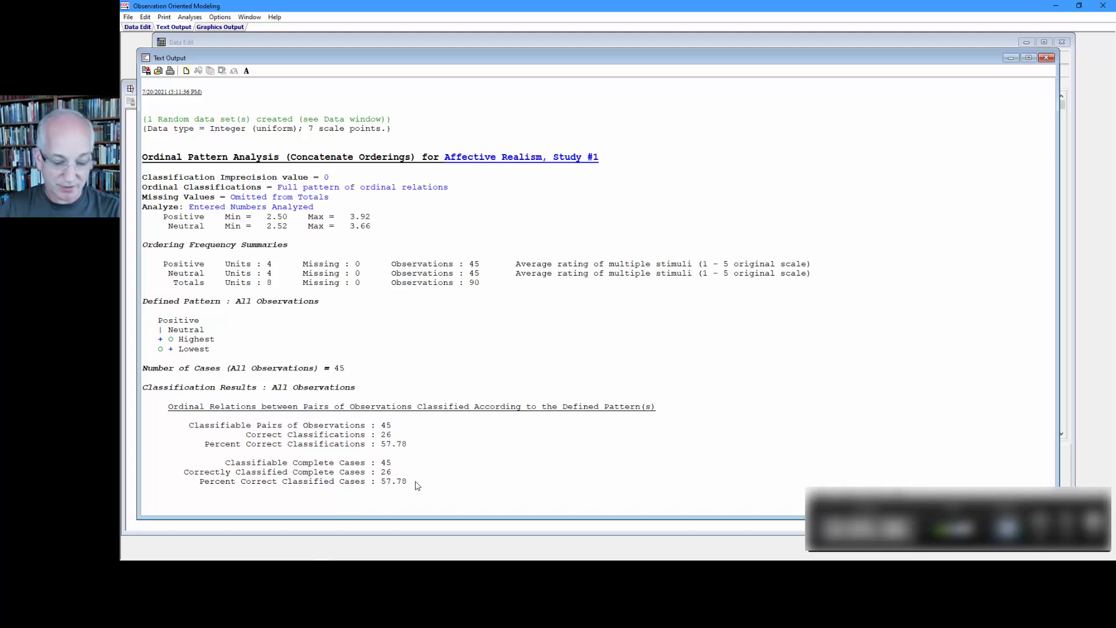
key(Return)
key(Return)
key(Return)
key(Return)
key(Return)
key(Return)
key(Return)
key(Return)
key(Return)
key(Return)
key(Return)
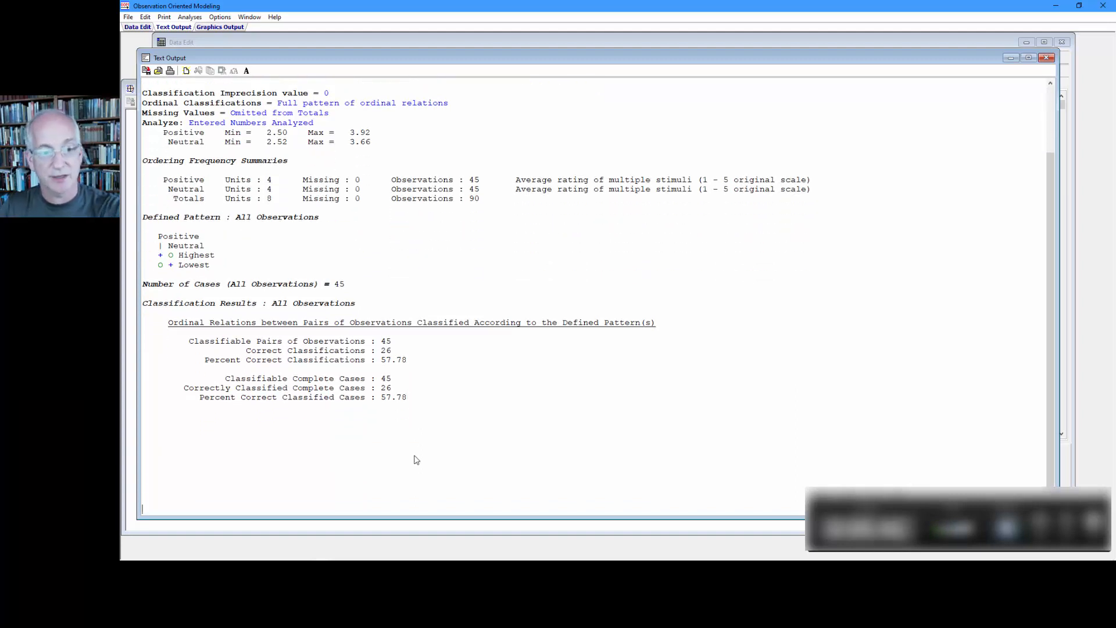
Examine the classifiable pairs of observations, correct classifications and percent correct classifications in the classification results.
drag(407, 361, 186, 340)
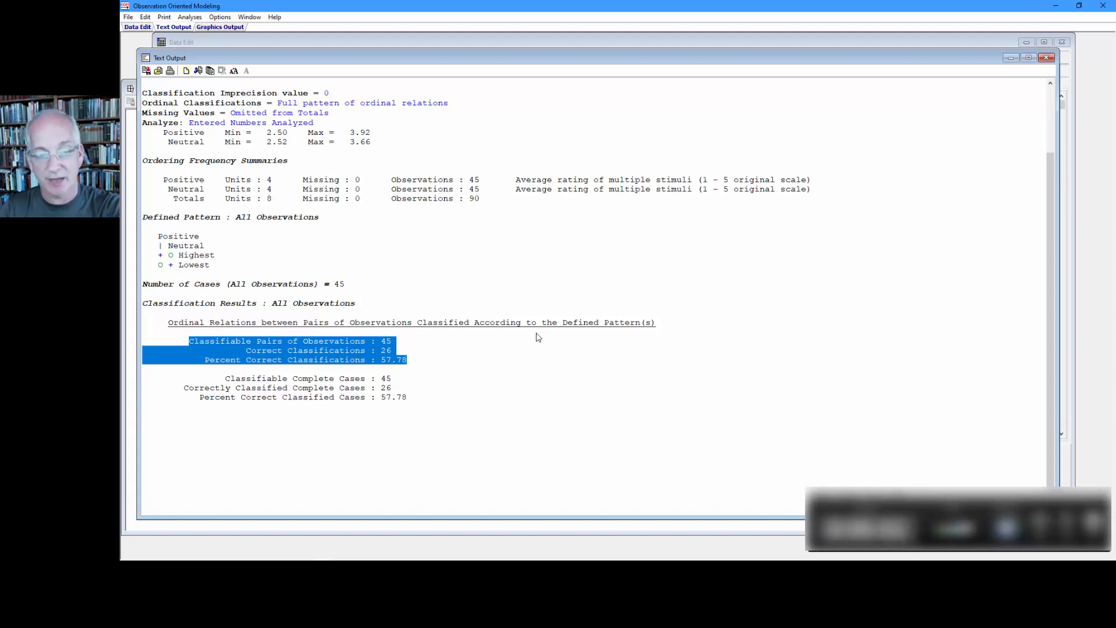
click(425, 346)
double_click(385, 341)
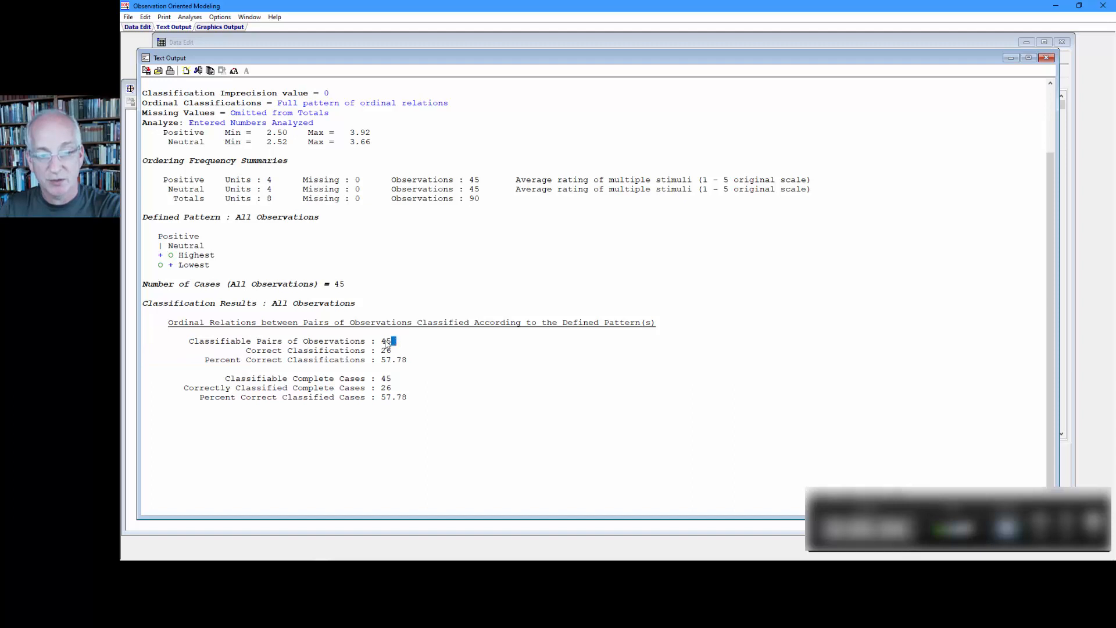
drag(393, 351, 376, 351)
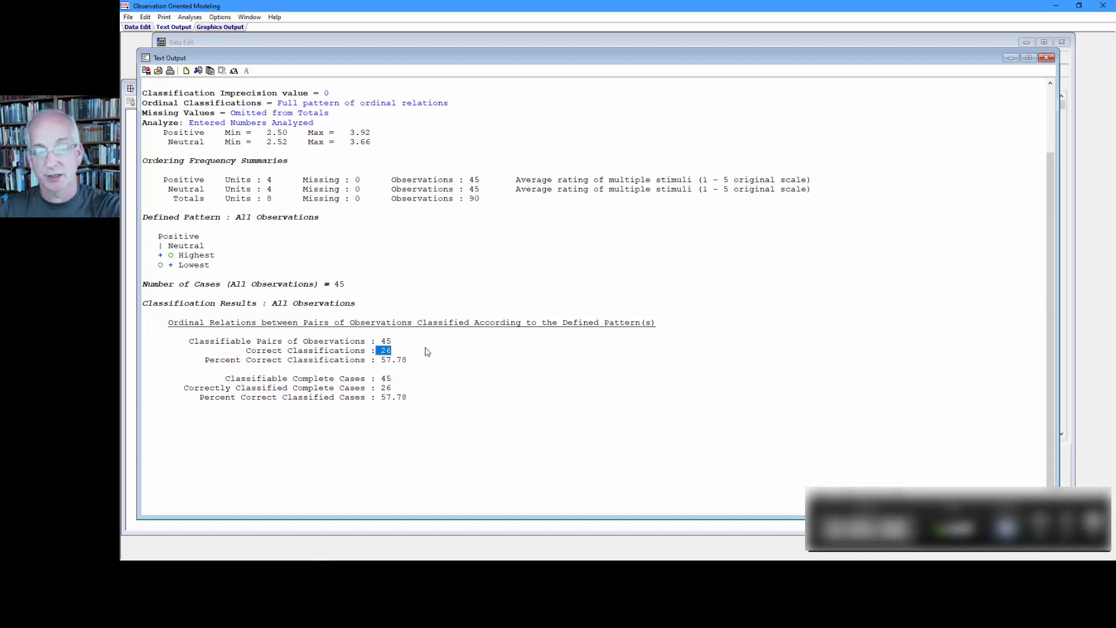
drag(407, 361, 206, 364)
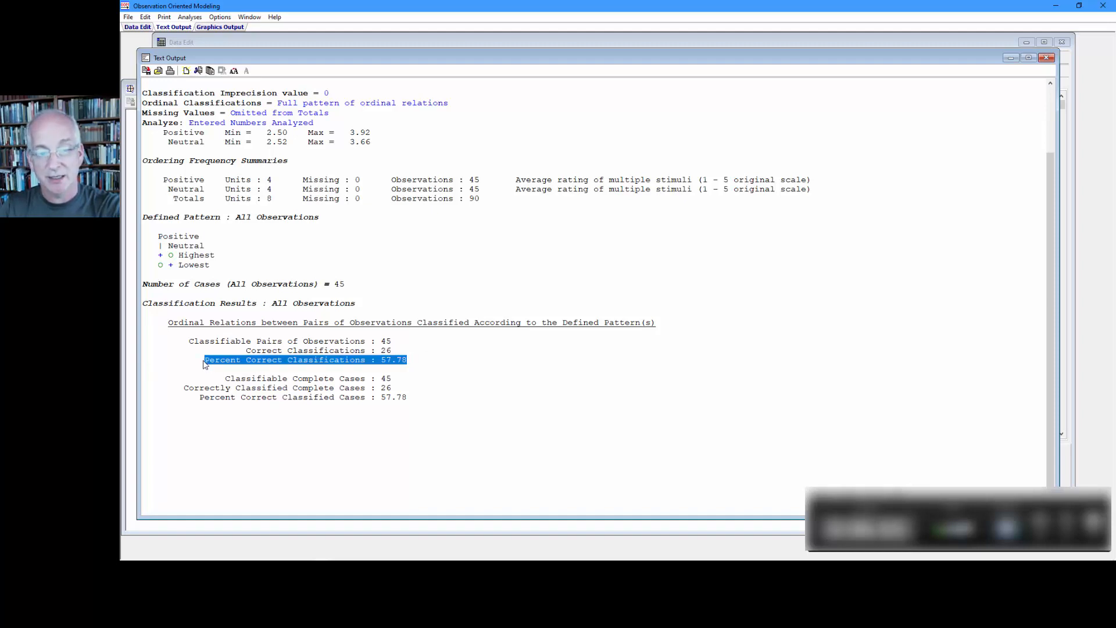
click(425, 361)
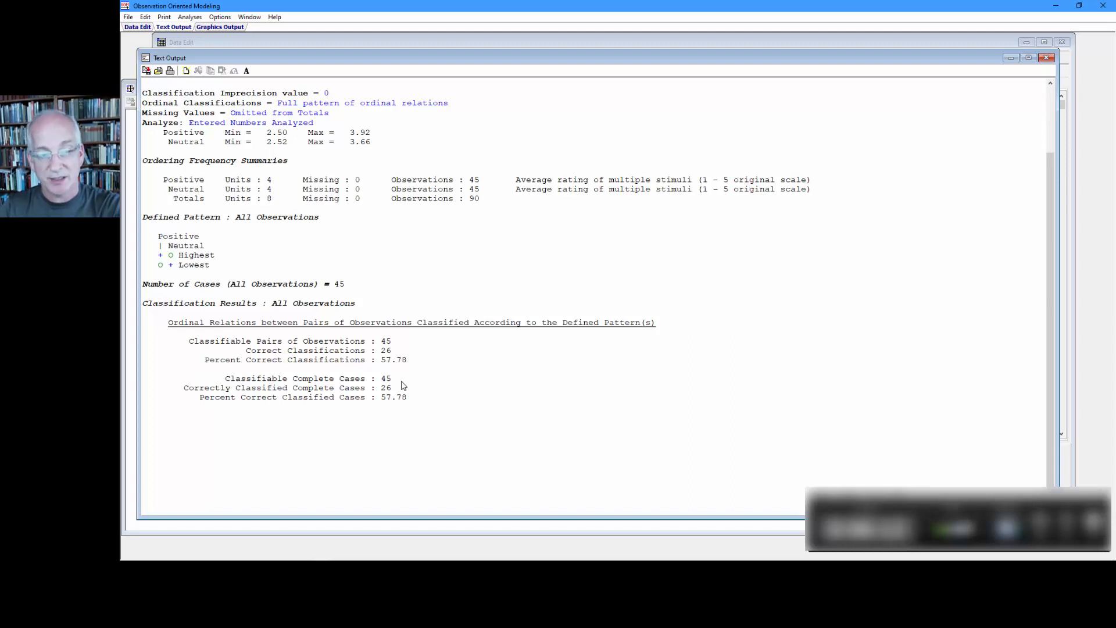